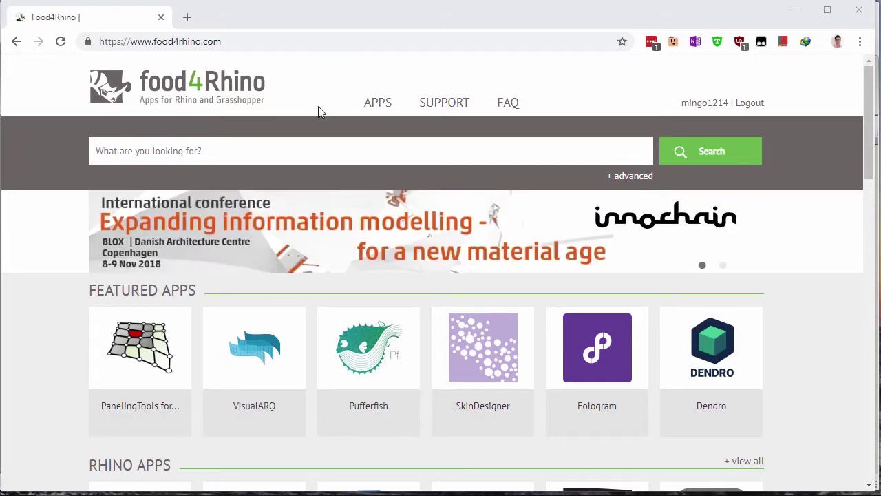
Search Food4Rhino for 'ladybug' and open the Ladybug Tools downloads list
click(233, 151)
text(lad)
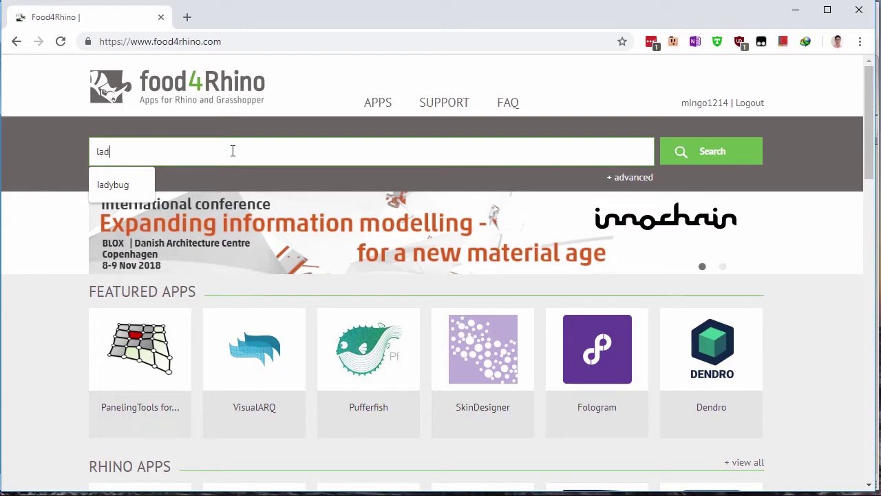
text(ybug)
click(712, 169)
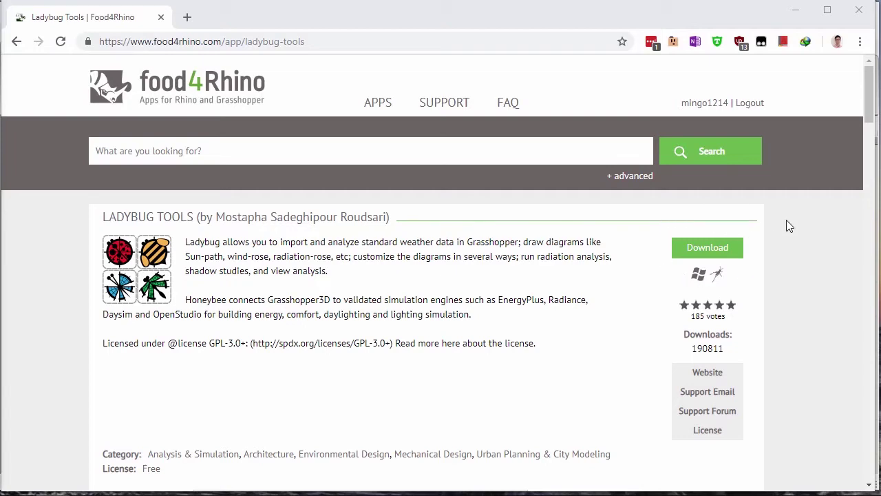
click(717, 257)
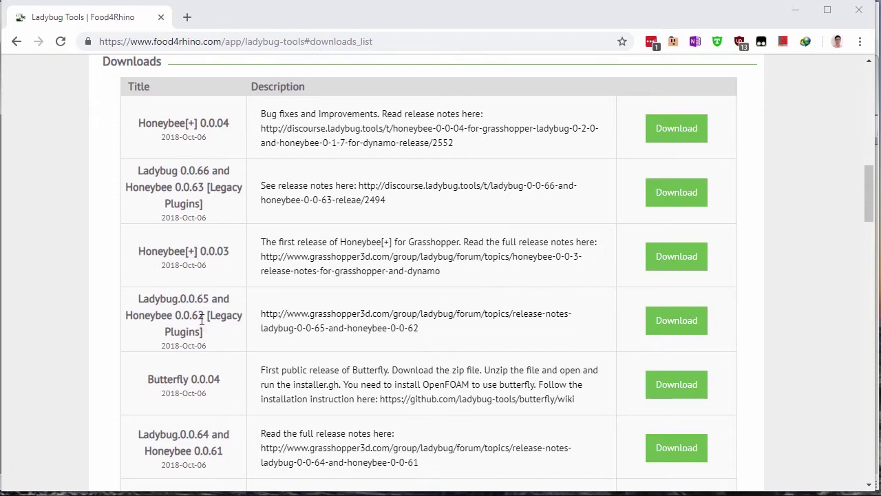
Download the Ladybug 0.66 and Honeybee 0.63 [Legacy Plugins] zip from its release row
drag(207, 186, 234, 204)
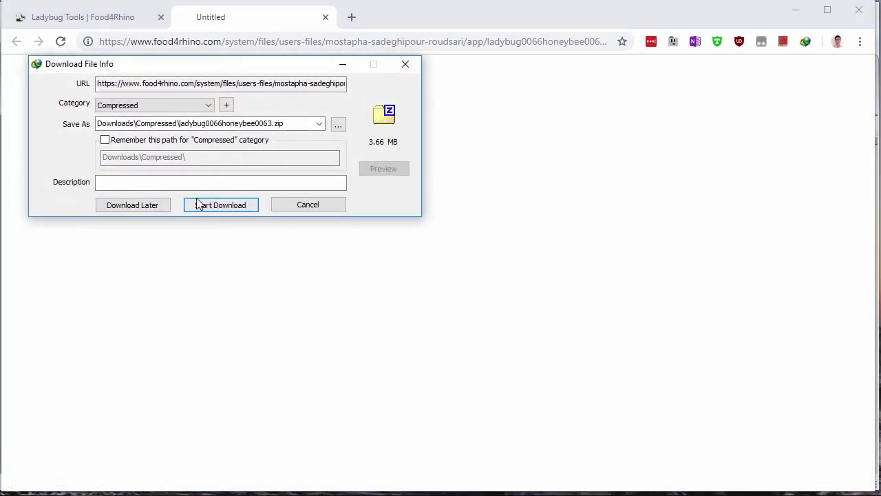
click(204, 204)
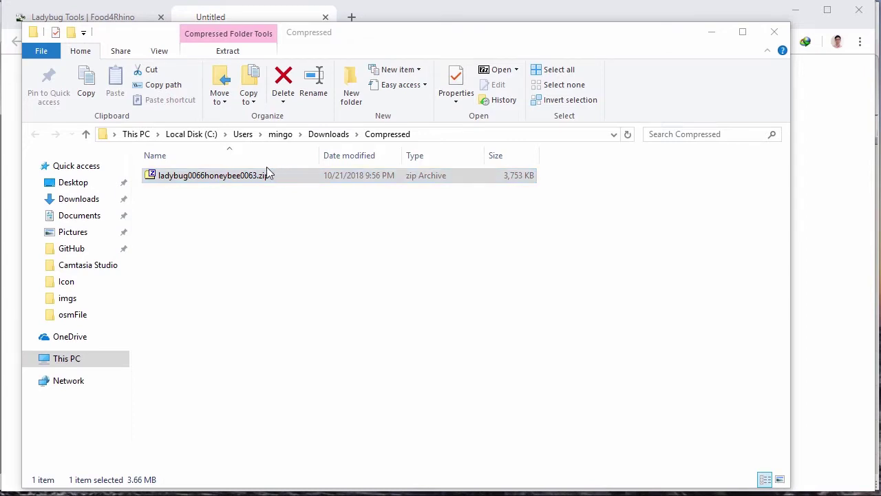
click(218, 176)
right_click(217, 176)
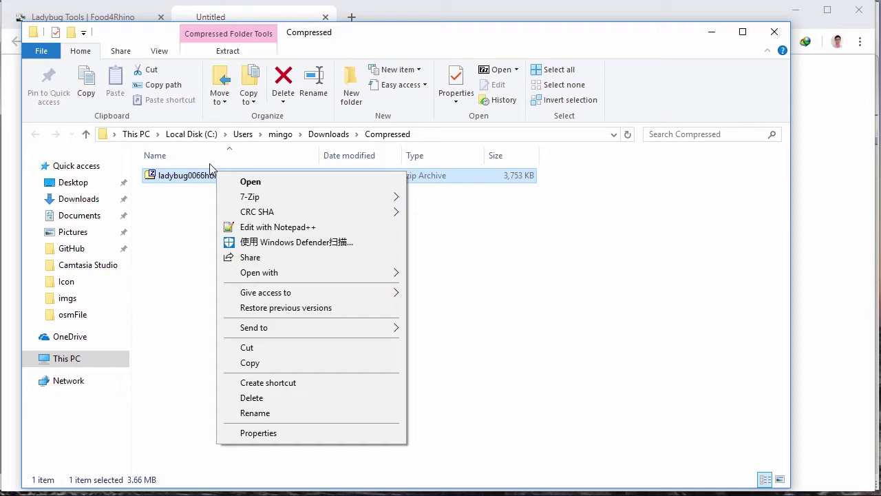
click(272, 433)
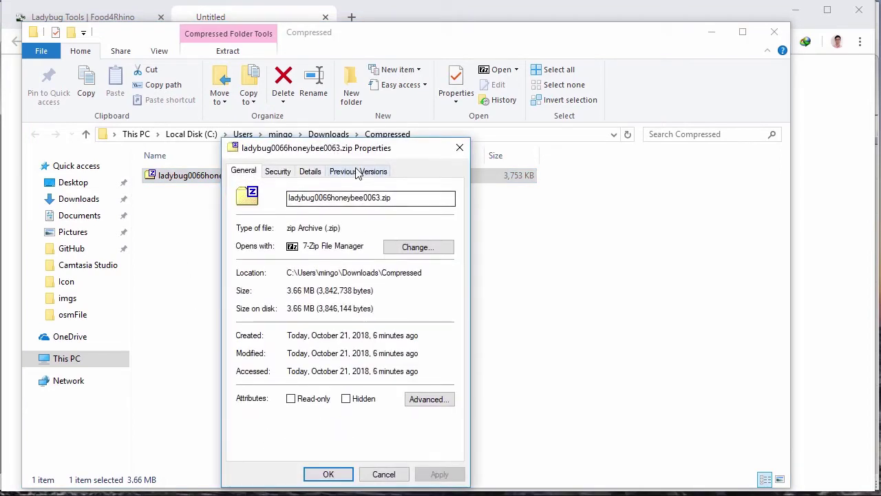
drag(331, 148, 310, 105)
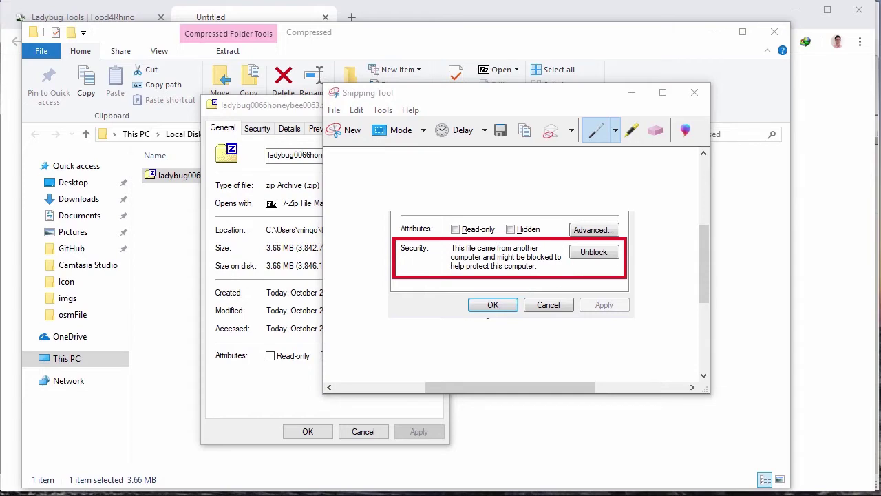
click(632, 93)
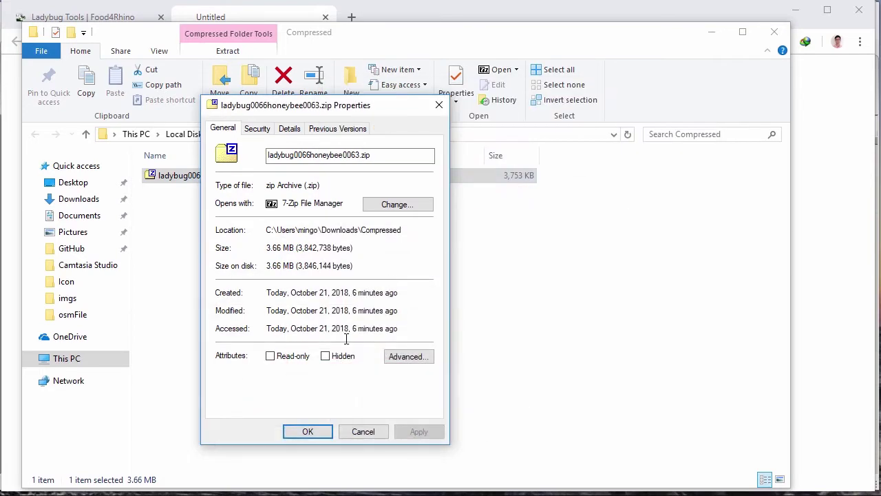
click(307, 432)
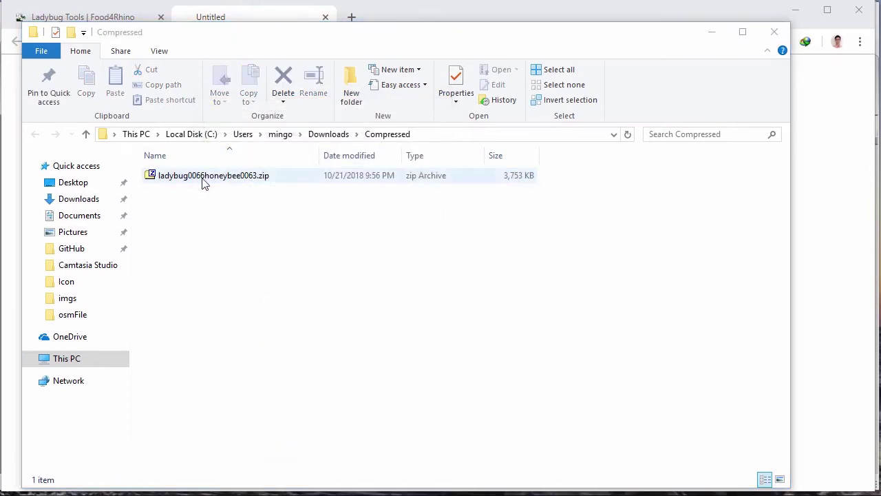
Extract the zip with 7-Zip and select all 377 files in Ladybug_0_0_66_Honeybee_0_0_63
right_click(206, 178)
mouse_move(239, 202)
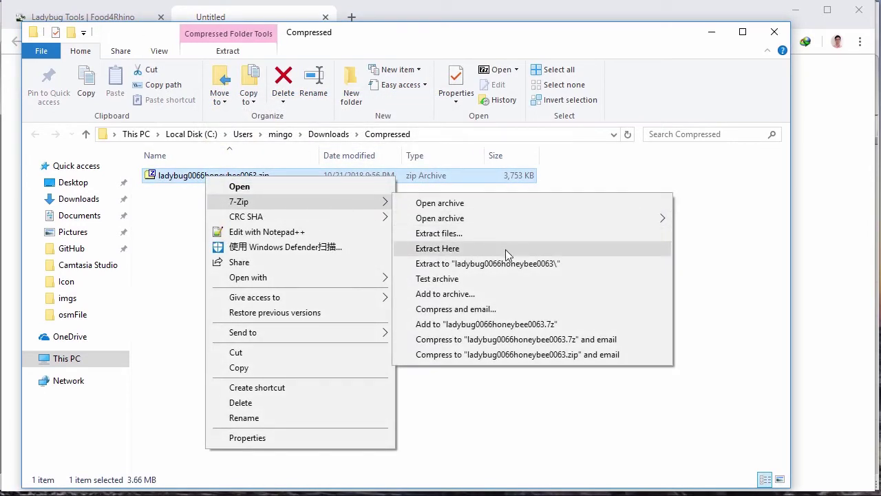
click(506, 262)
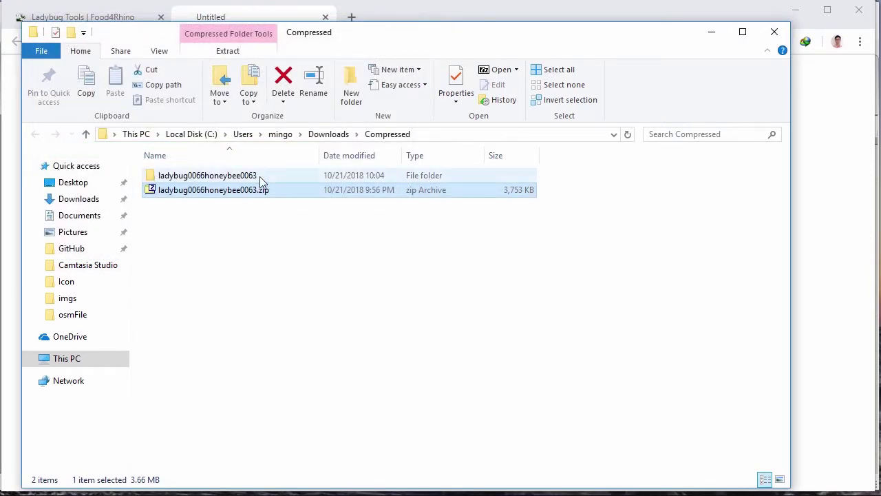
click(259, 176)
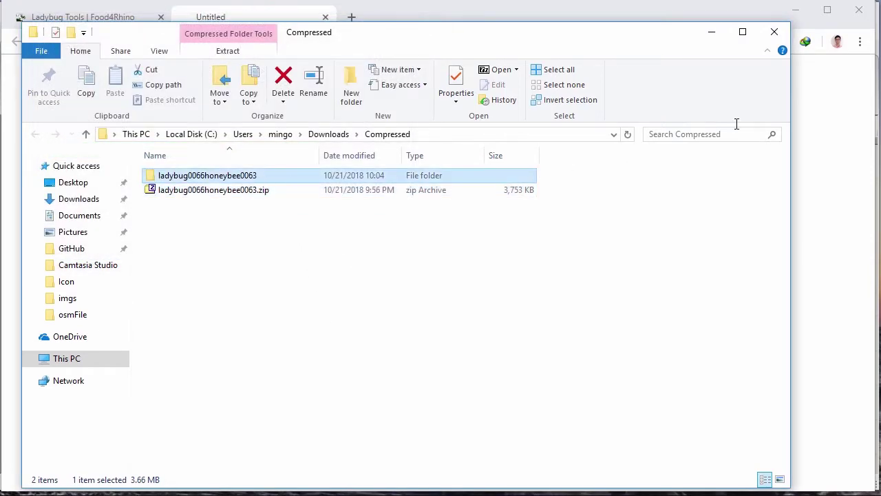
double_click(224, 177)
double_click(225, 184)
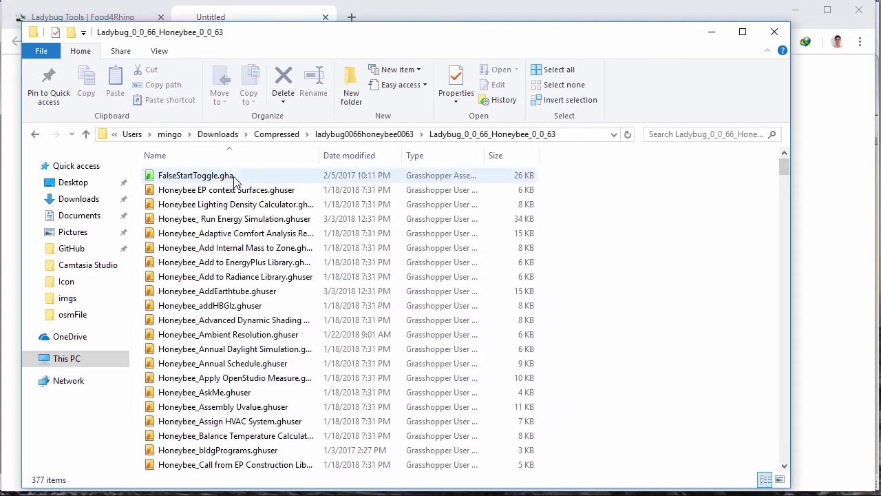
click(272, 178)
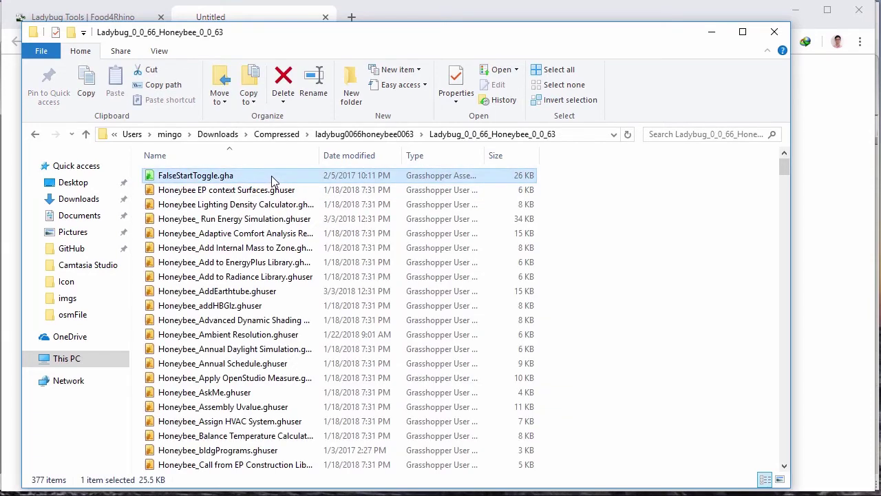
key(ctrl+a)
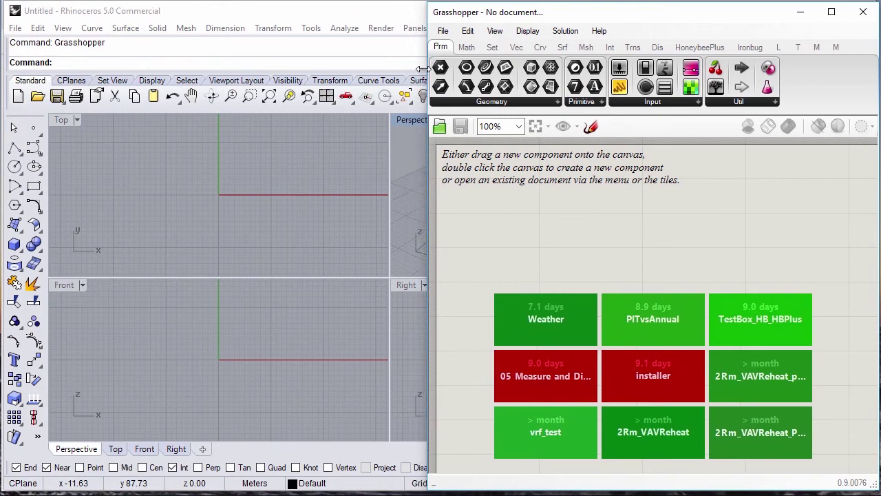
Drag all 377 Ladybug and Honeybee plugin files onto the Grasshopper canvas to install them
drag(2, 19, 428, 20)
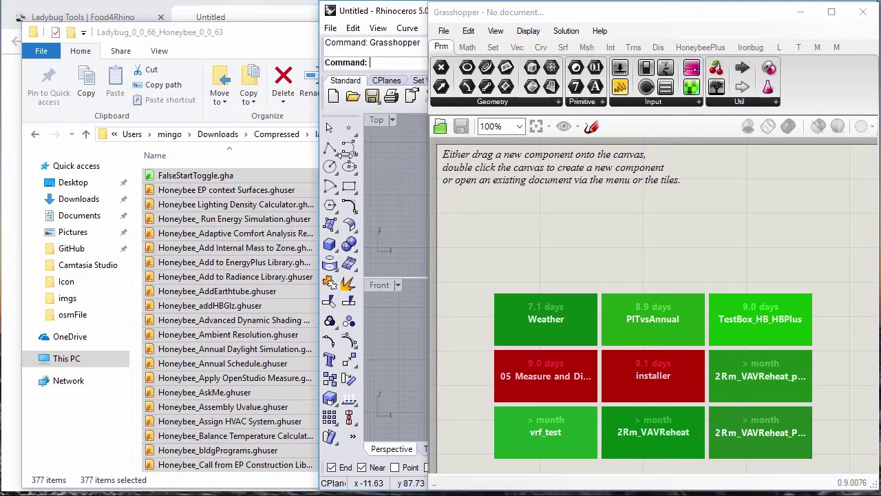
drag(5, 144, 373, 144)
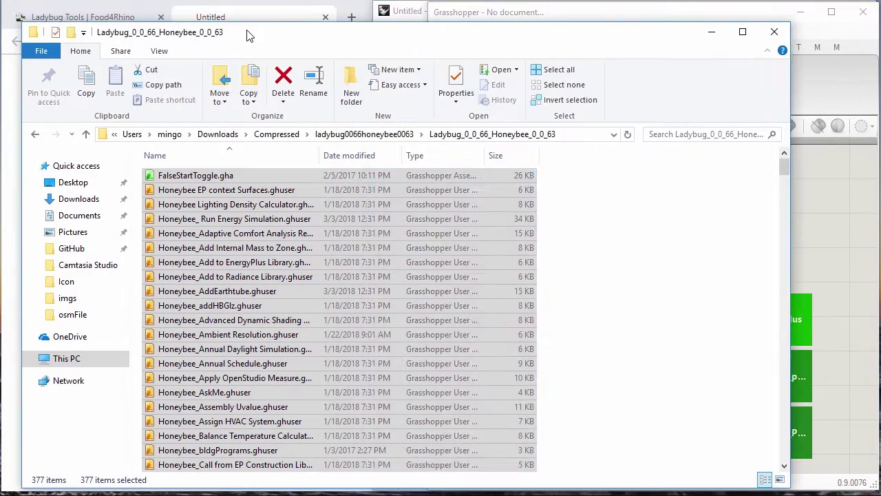
drag(251, 33, 242, 21)
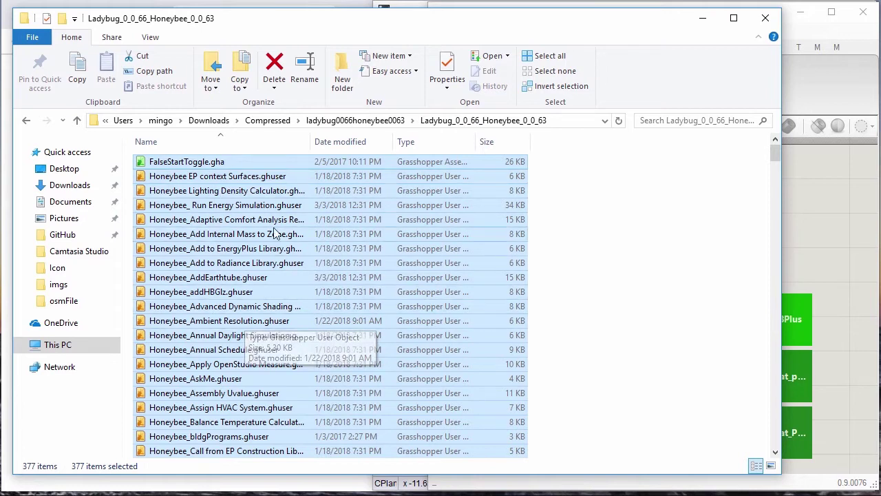
drag(221, 232, 823, 227)
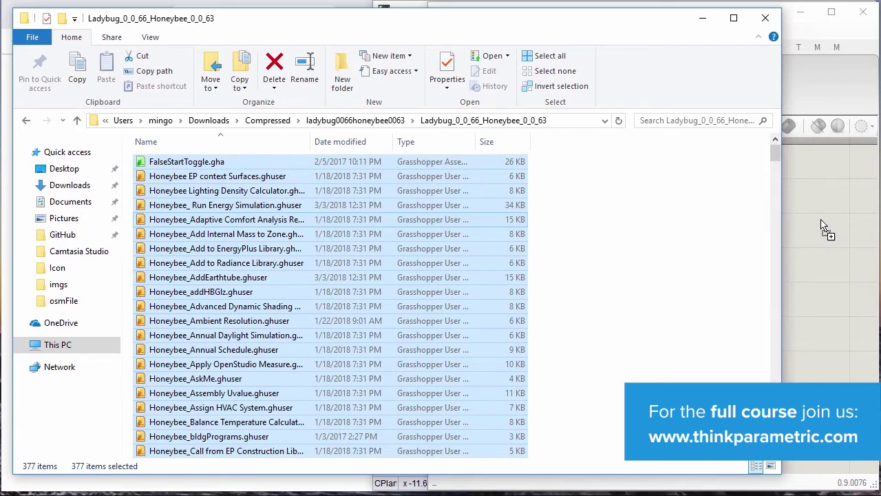
drag(823, 227, 820, 200)
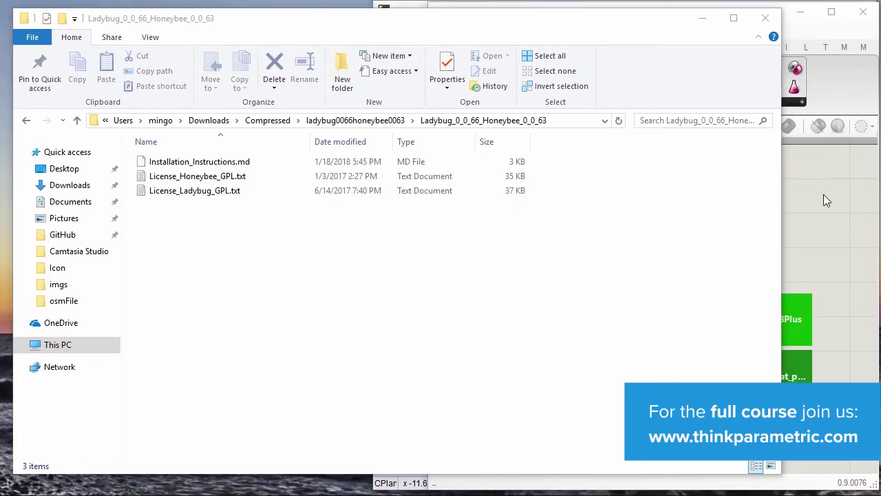
Check the new Ladybug and Honeybee tabs, widen Grasshopper, and return to Ladybug
click(824, 195)
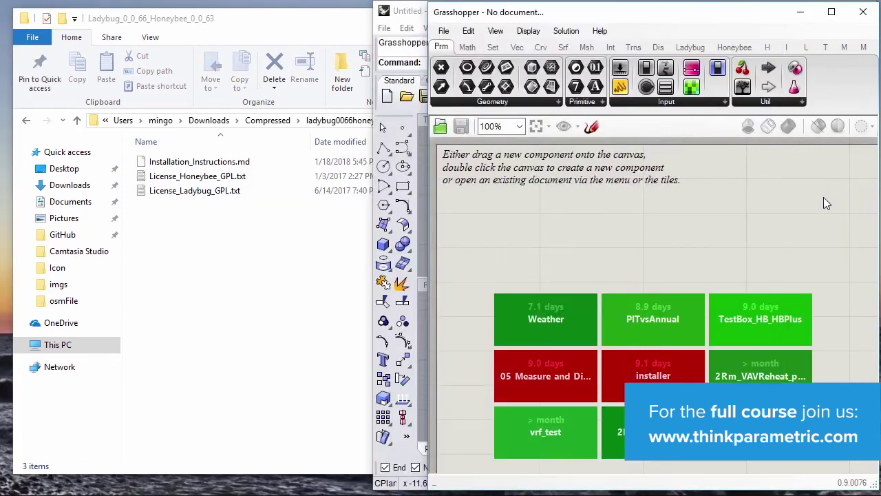
click(692, 47)
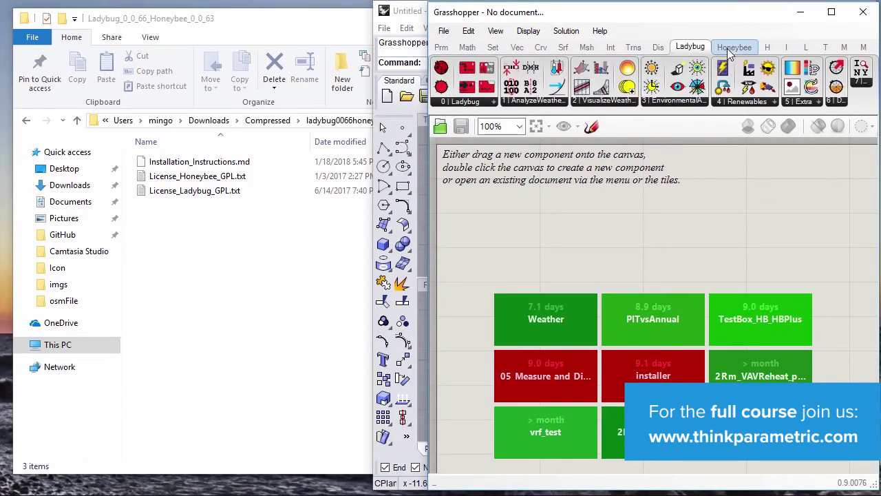
click(728, 48)
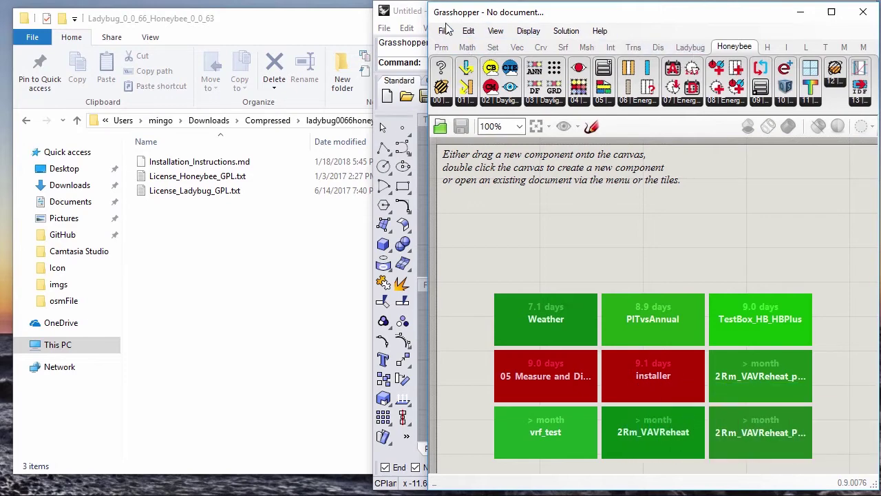
drag(428, 27, 139, 27)
click(500, 47)
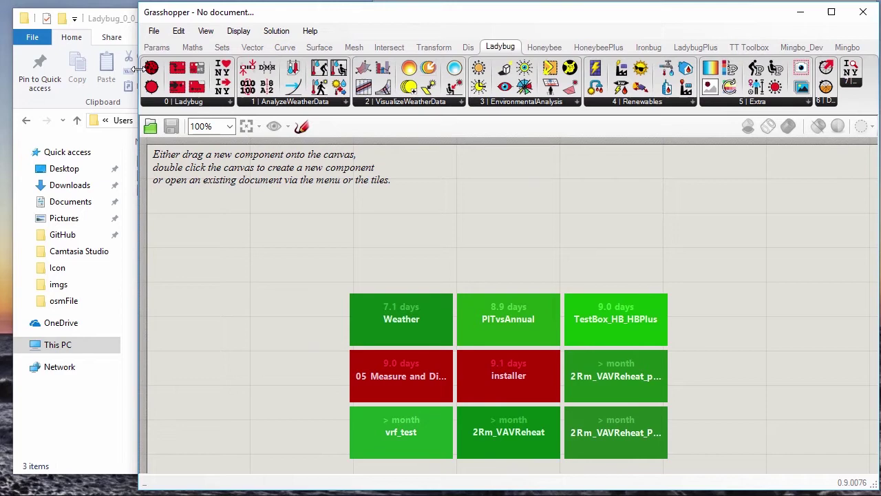
Drag the Ladybug component onto the canvas, where it reports version 0.0.66
mouse_move(151, 69)
mouse_down()
mouse_move(266, 241)
mouse_move(382, 252)
mouse_up()
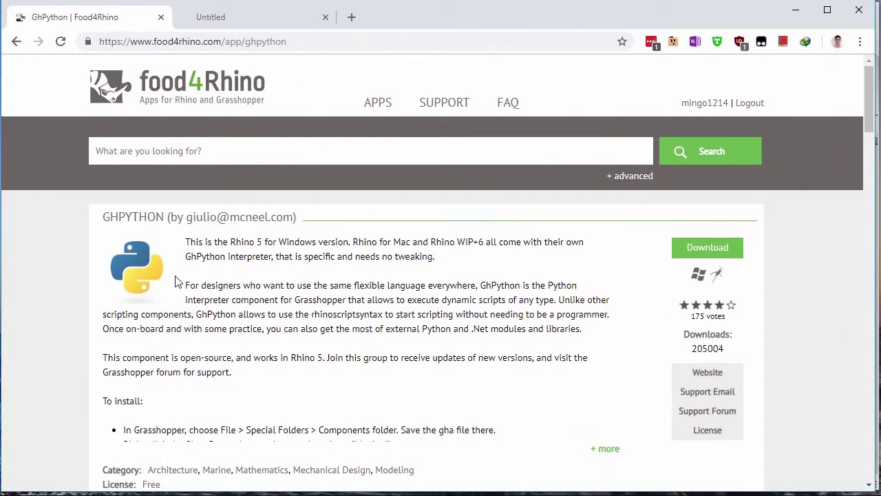
Jump to the GhPython downloads list and locate the newest 0.6.0.3 release
drag(104, 217, 165, 217)
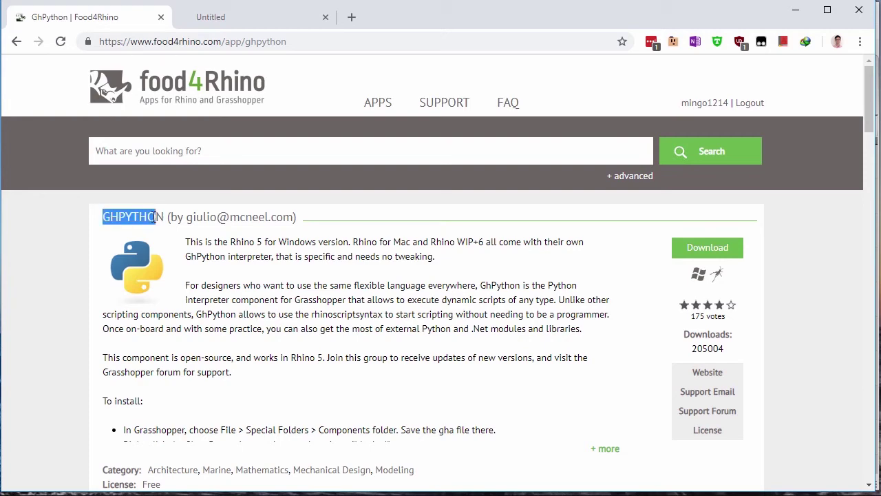
click(350, 272)
click(707, 250)
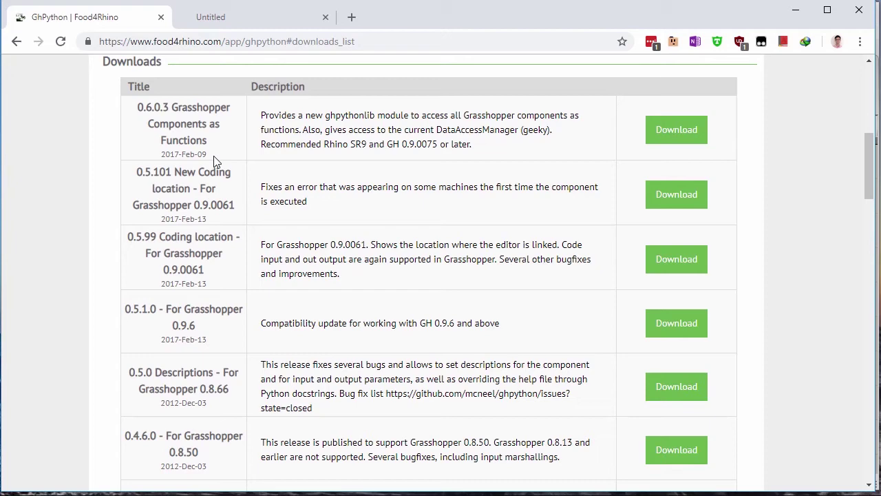
mouse_move(213, 161)
mouse_down()
mouse_move(175, 137)
mouse_move(14, 96)
mouse_up()
click(14, 96)
Save the 0.6.0.3 release as ghpython2.gha and minimise Chrome
click(695, 142)
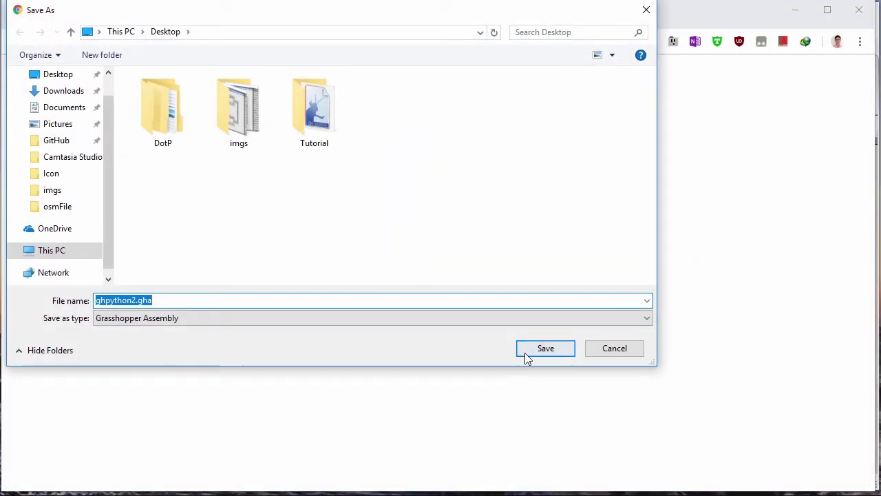
click(534, 351)
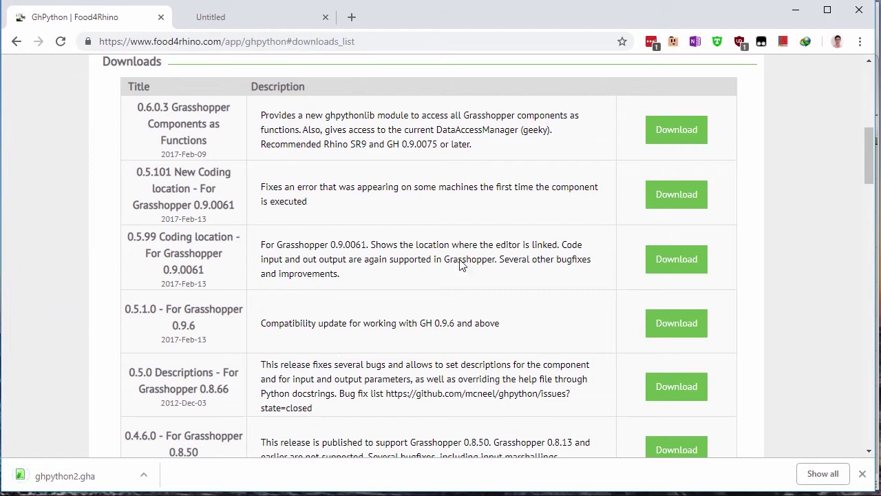
click(795, 10)
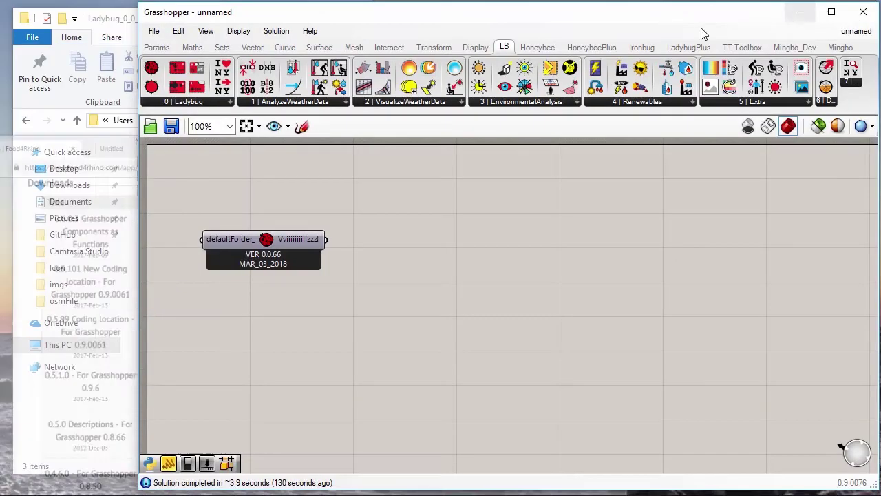
In Downloads, tick Unblock in ghpython2.gha's Properties and confirm with OK
click(131, 313)
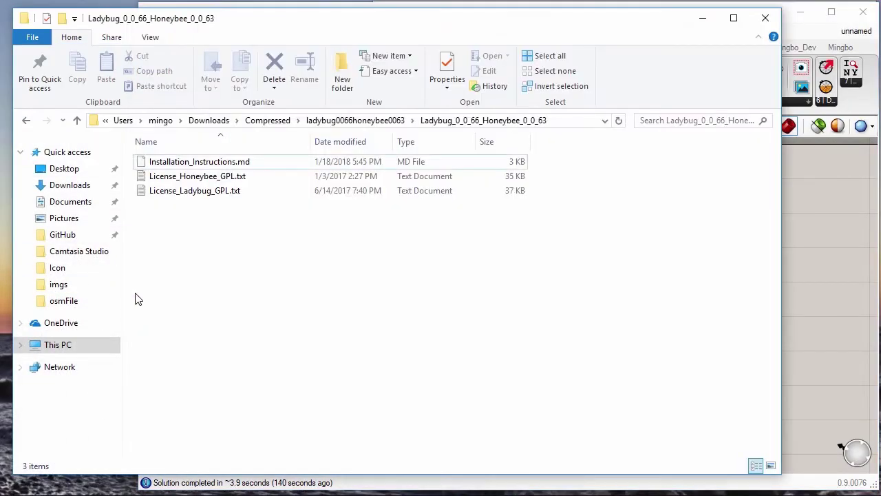
click(262, 128)
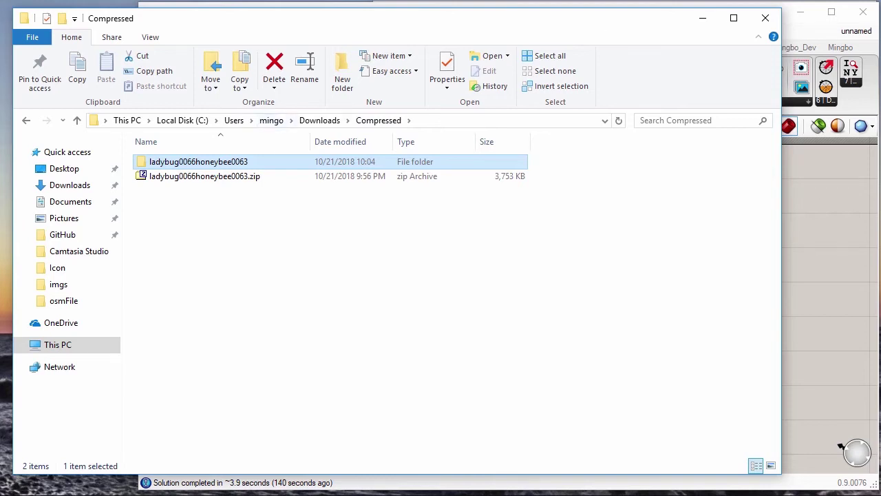
key(alt+Left)
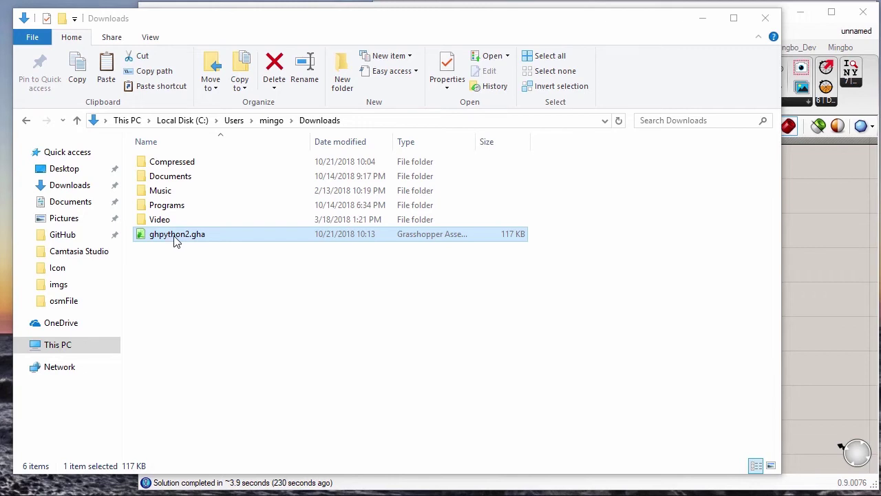
right_click(172, 240)
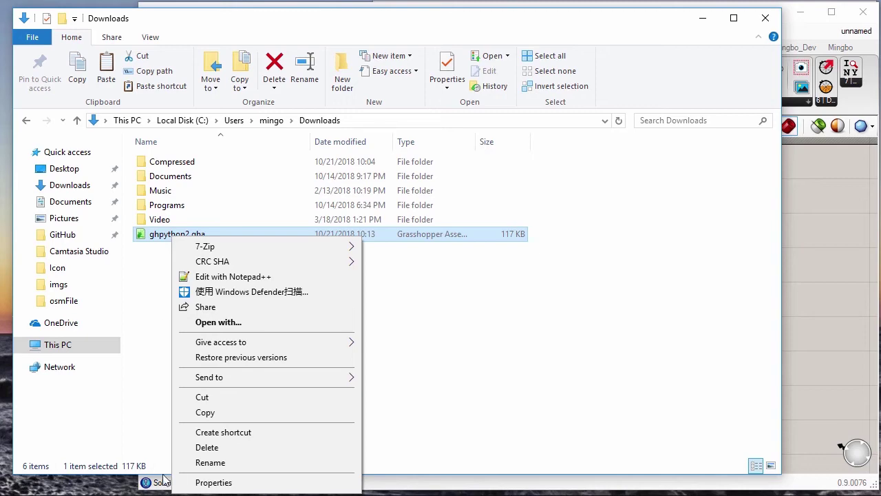
click(222, 482)
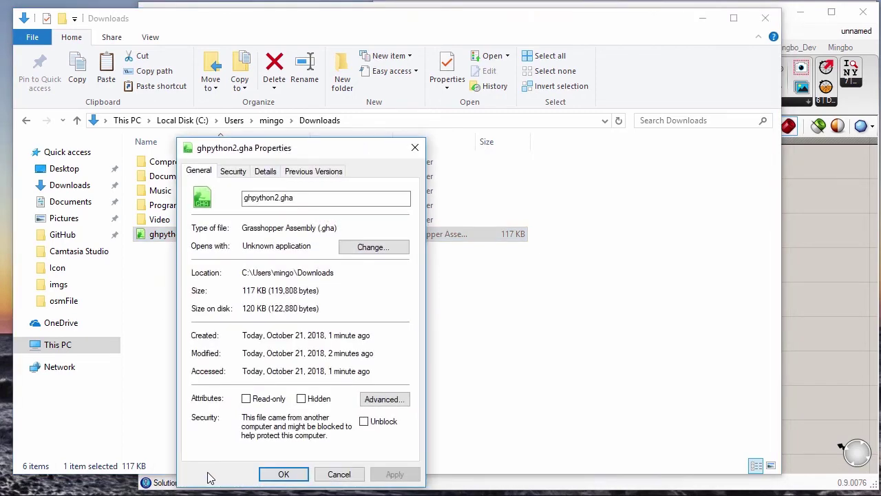
click(377, 425)
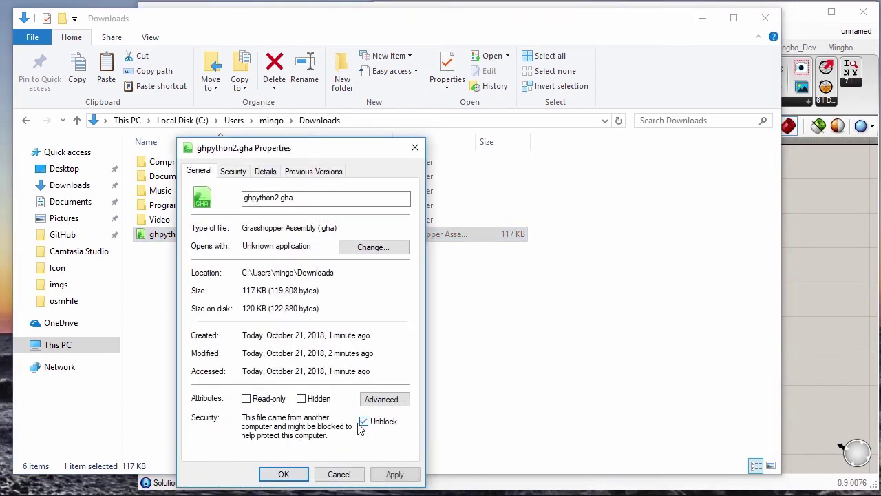
click(281, 475)
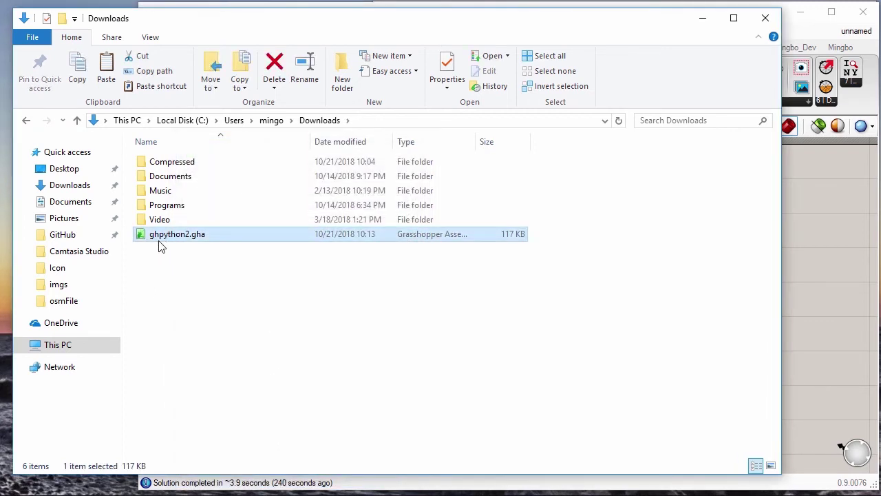
Drop ghpython2.gha onto the Grasshopper canvas and Skip All conflicting component IDs
mouse_move(161, 241)
mouse_down()
mouse_move(274, 334)
mouse_move(824, 263)
mouse_up()
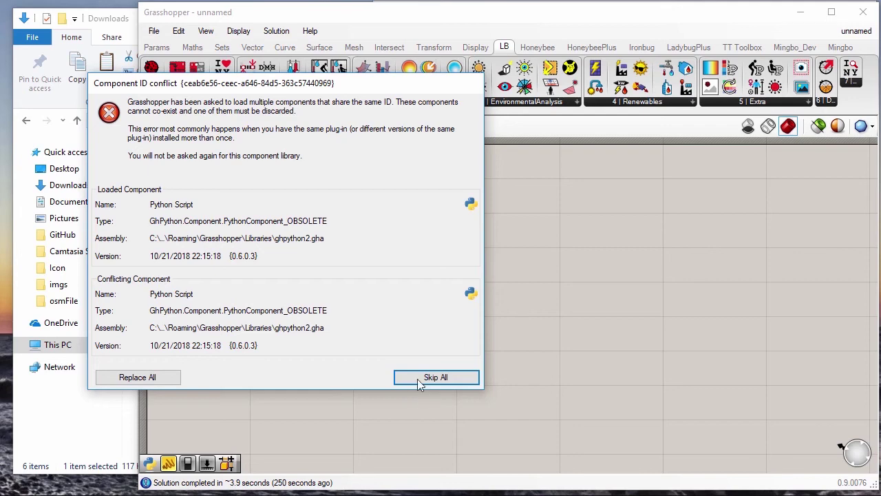
click(118, 379)
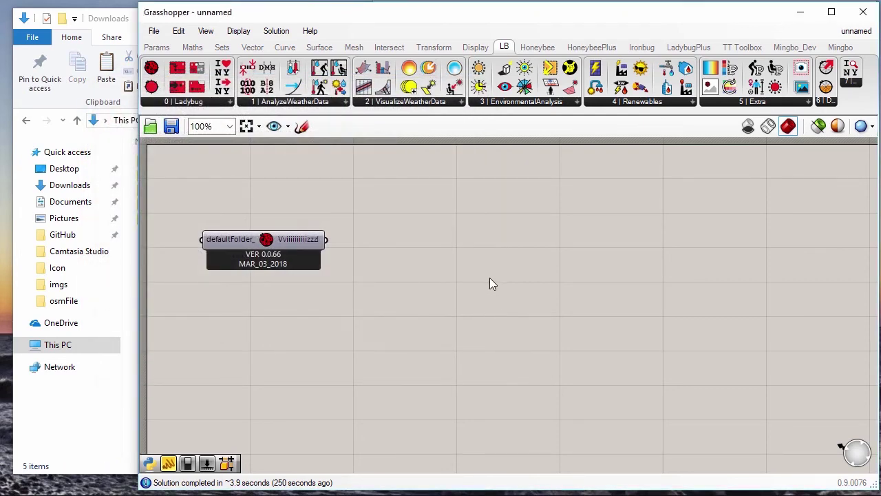